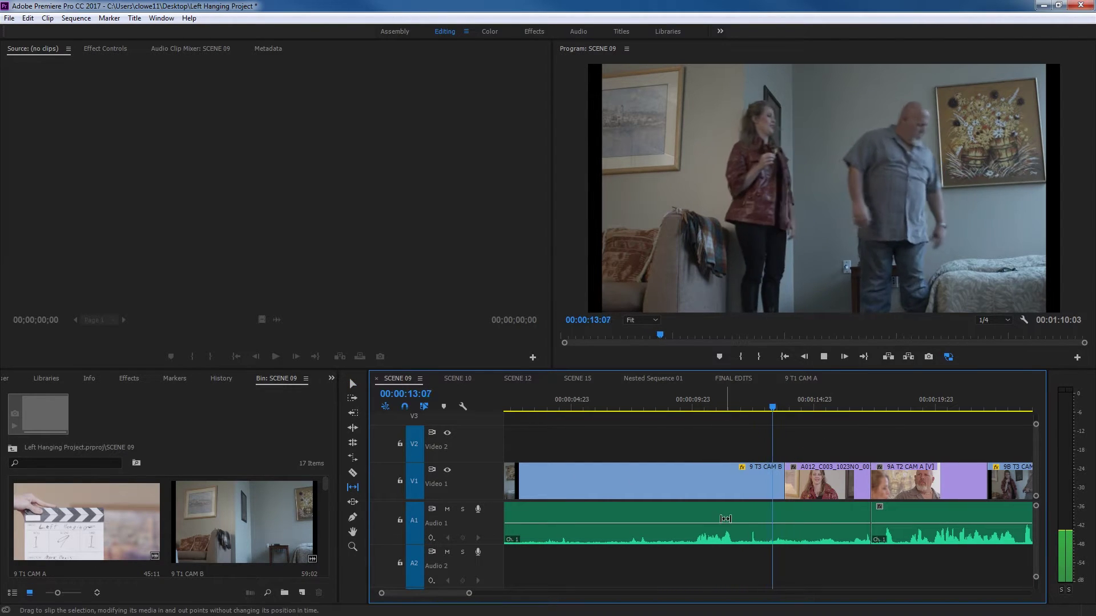
- Stop playback and delete all the audio clips on Audio 1 in the SCENE 09 sequence
key("space")
key("backslash")
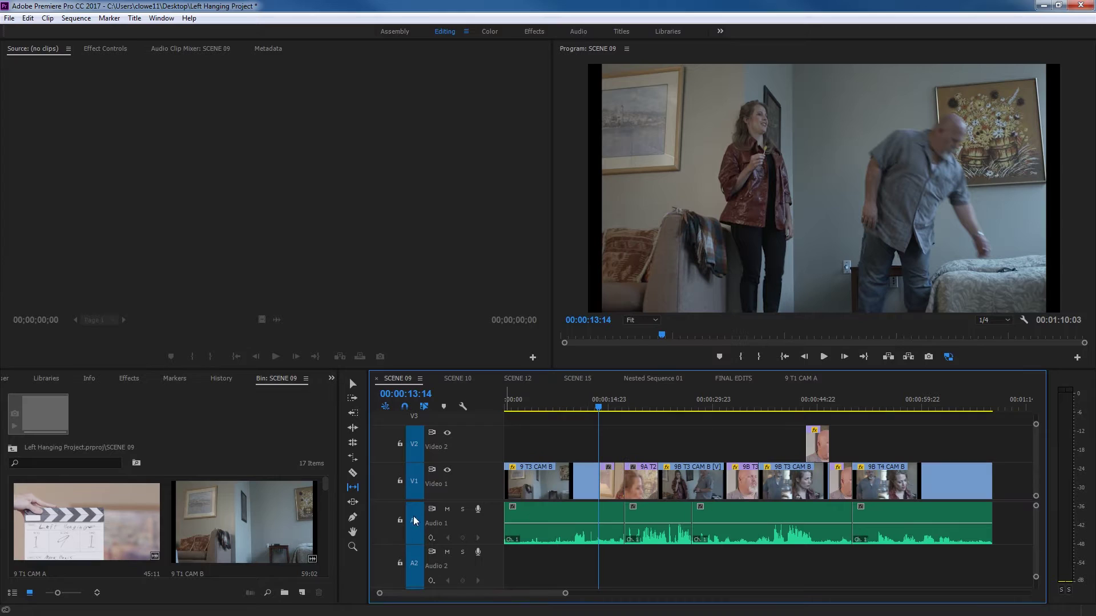
key("v")
left_click_drag(981, 558, 562, 527)
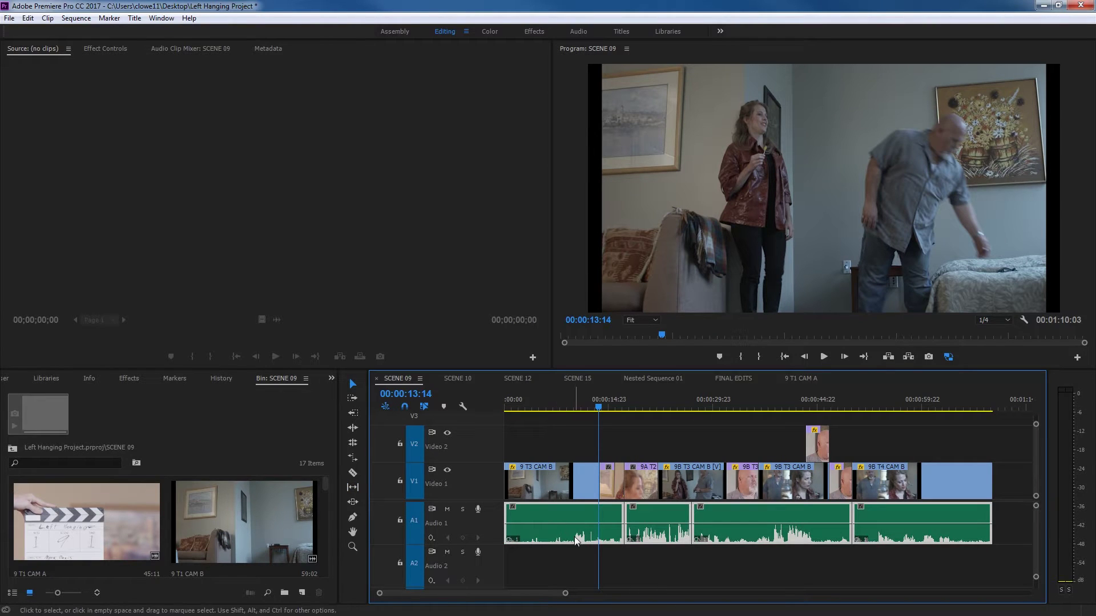
key("Delete")
key("equal")
key("equal")
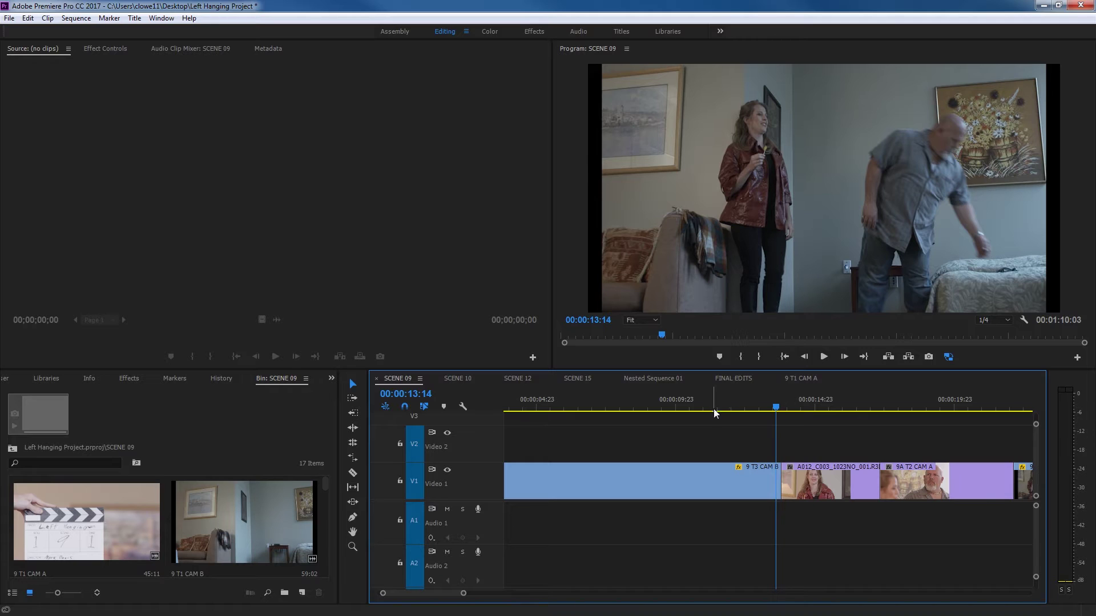
- Play SCENE 09 from 00:00:12:22 to review the woman's close-up, and return the playhead to 00:00:14:17
left_click(759, 400)
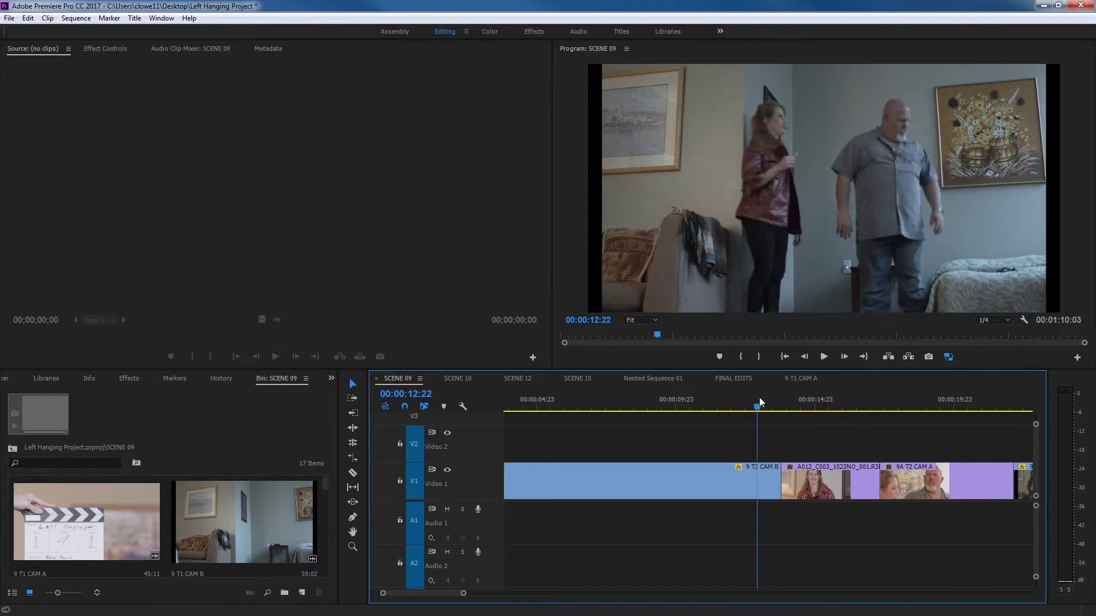
key("space")
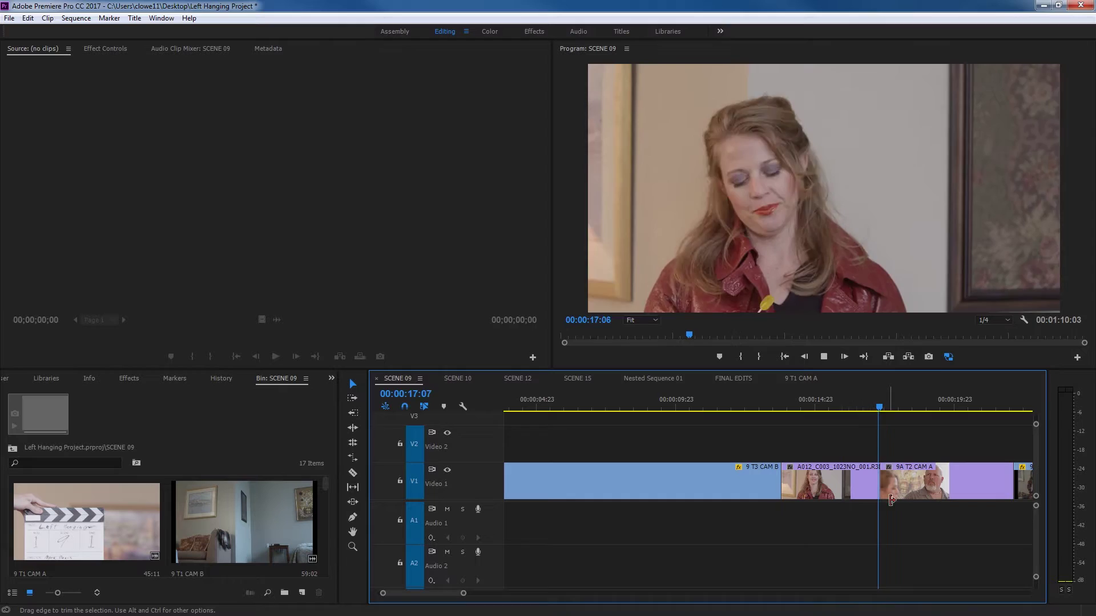
left_click(806, 402)
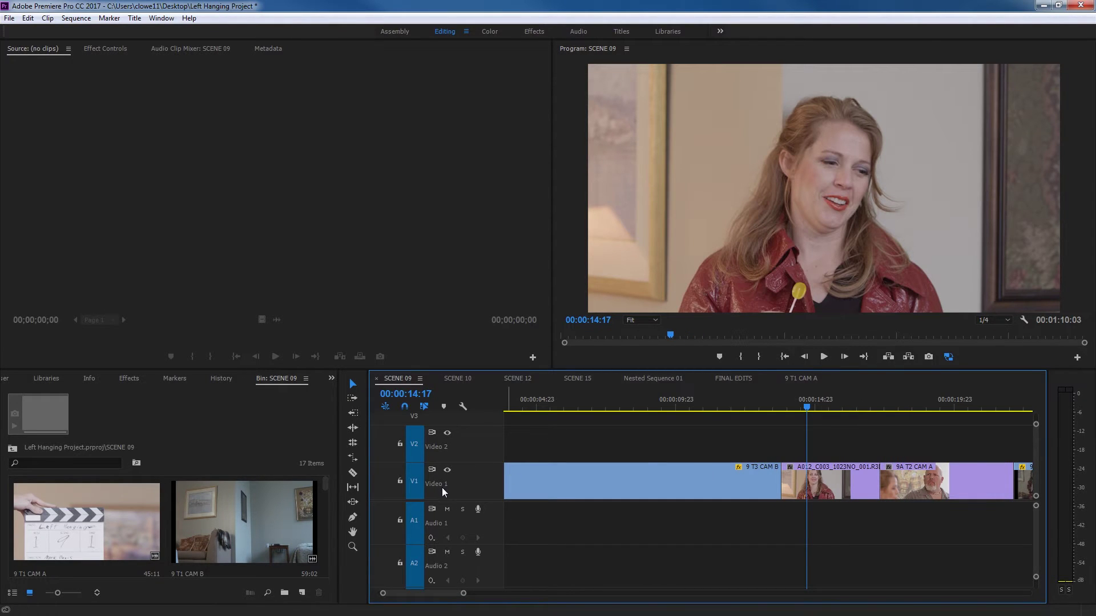
- With the playhead at 00:00:15:19, slip the content of the A012_C003_1023NO_001 clip on Video 1 in both directions using the Slip tool
left_click(353, 486)
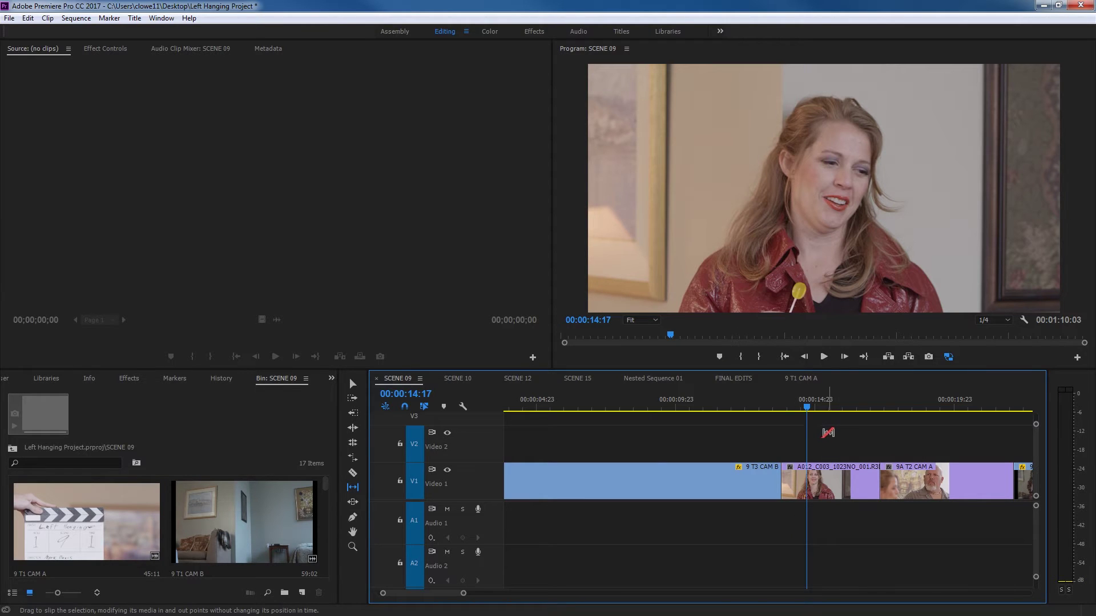
left_click(837, 404)
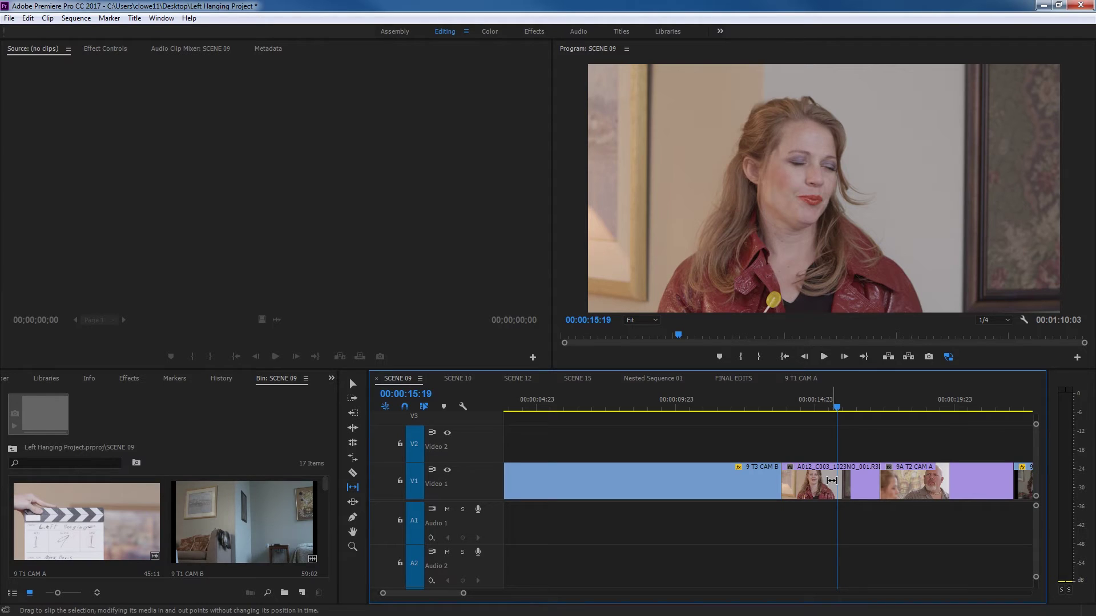
left_click(831, 480)
left_click_drag(829, 480, 826, 481)
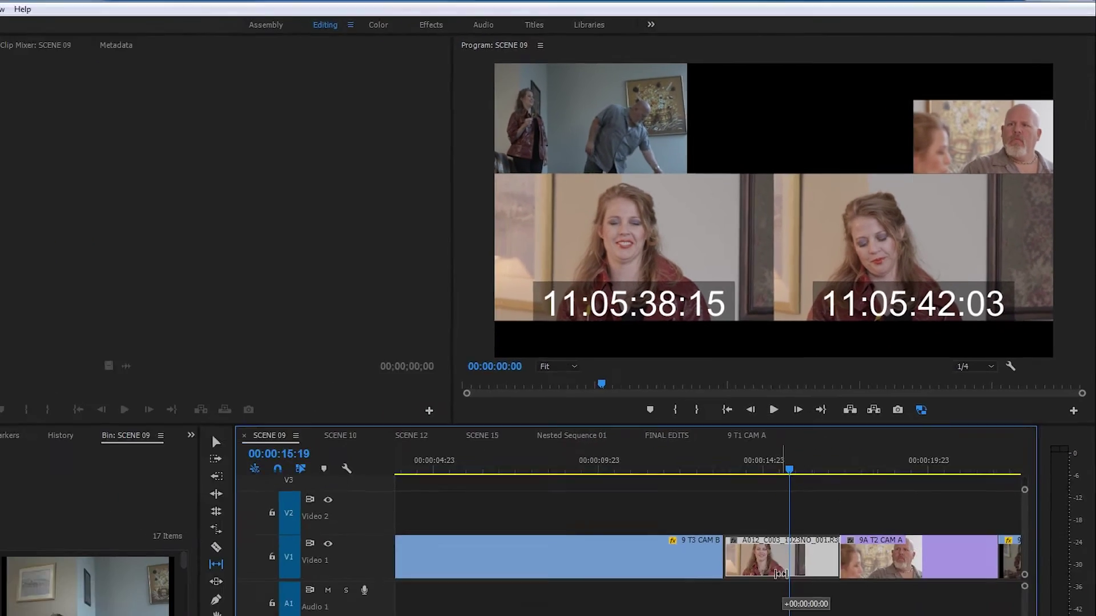
left_click_drag(830, 492, 806, 491)
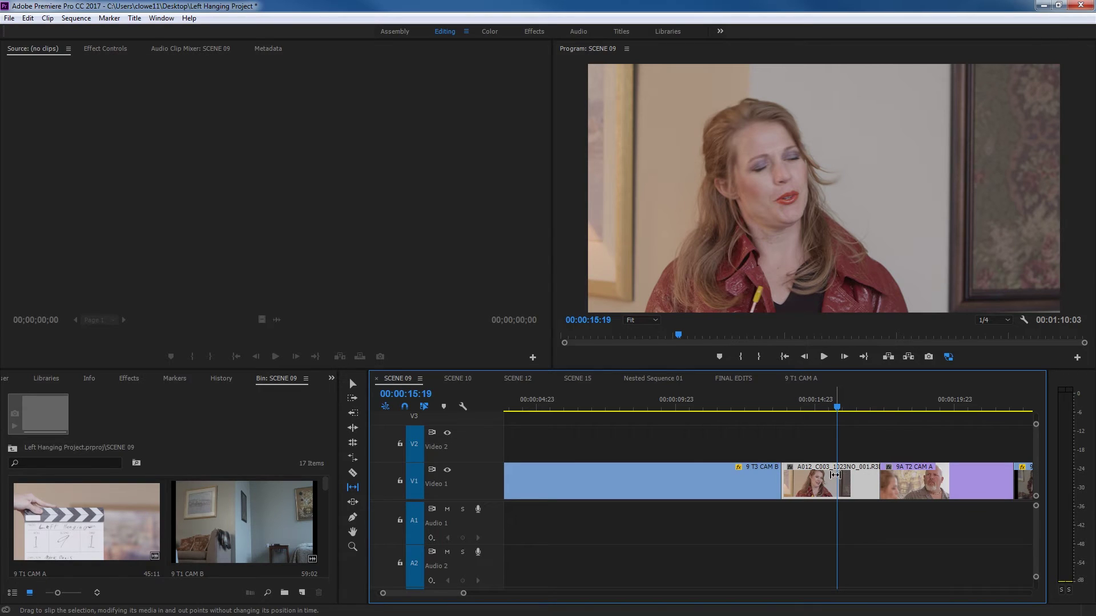
left_click_drag(824, 487, 848, 486)
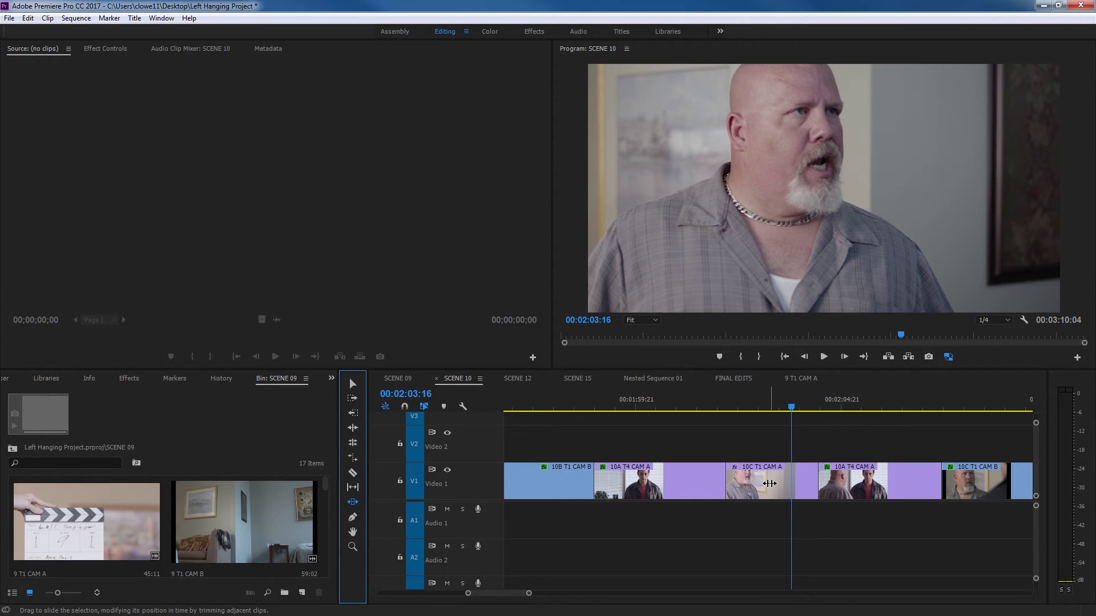
- In SCENE 10, use the Slide tool to move the 10C T1 CAM A clip before 00:02:03:16 earlier and later between its neighbours
left_click(769, 484)
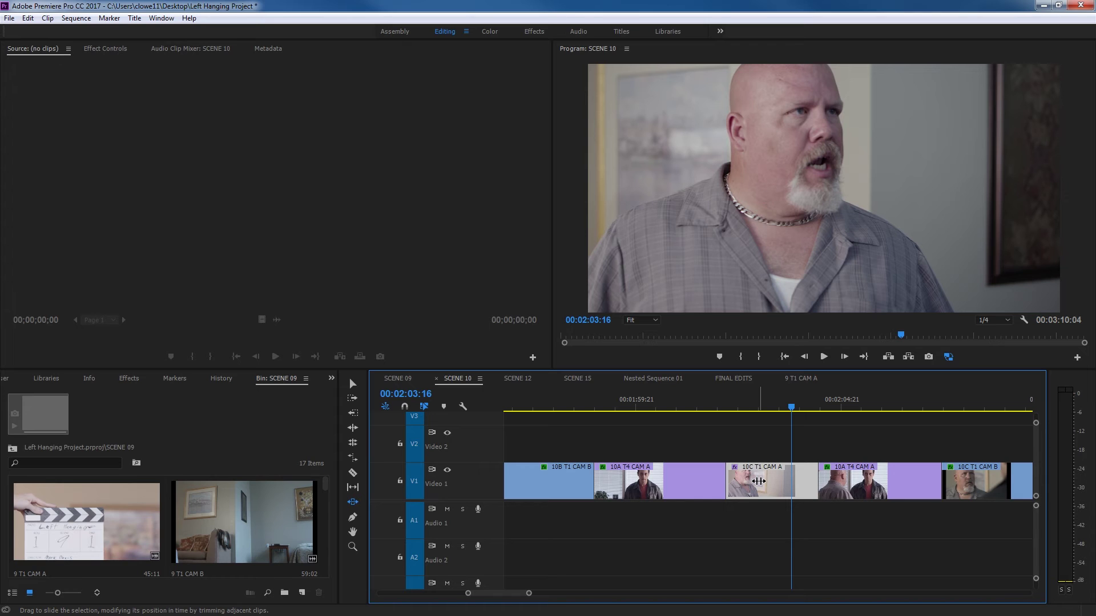
left_click_drag(761, 476, 722, 480)
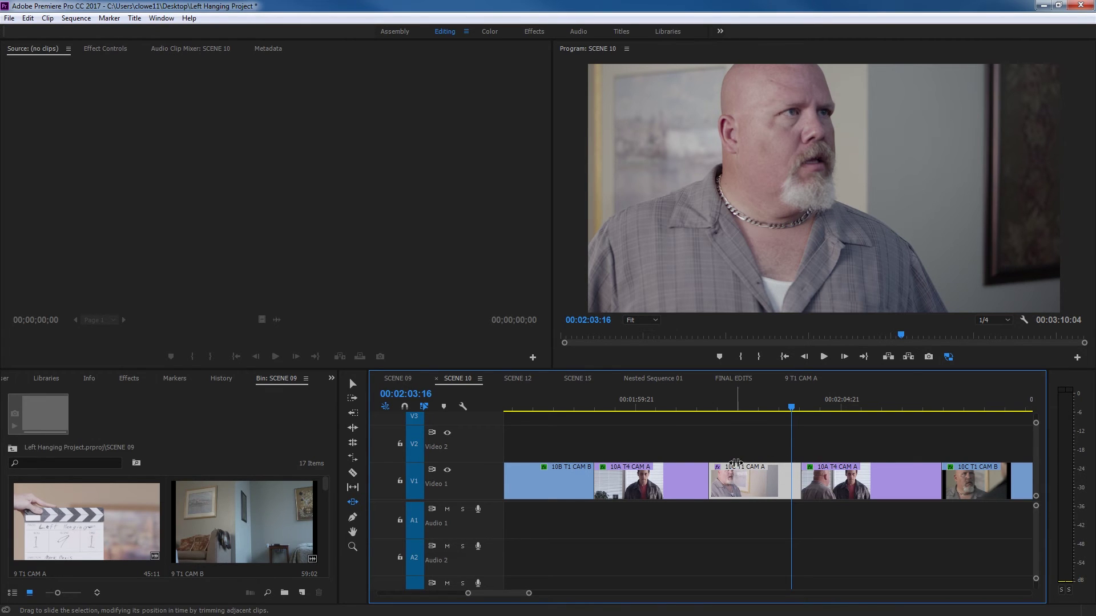
left_click_drag(751, 483, 780, 483)
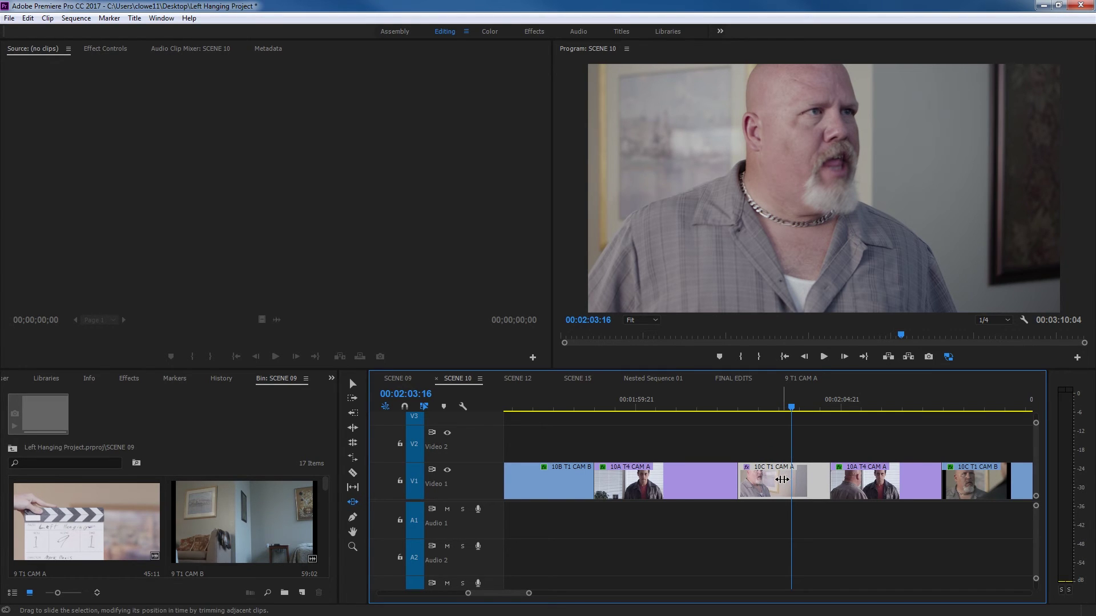
left_click_drag(782, 480, 778, 480)
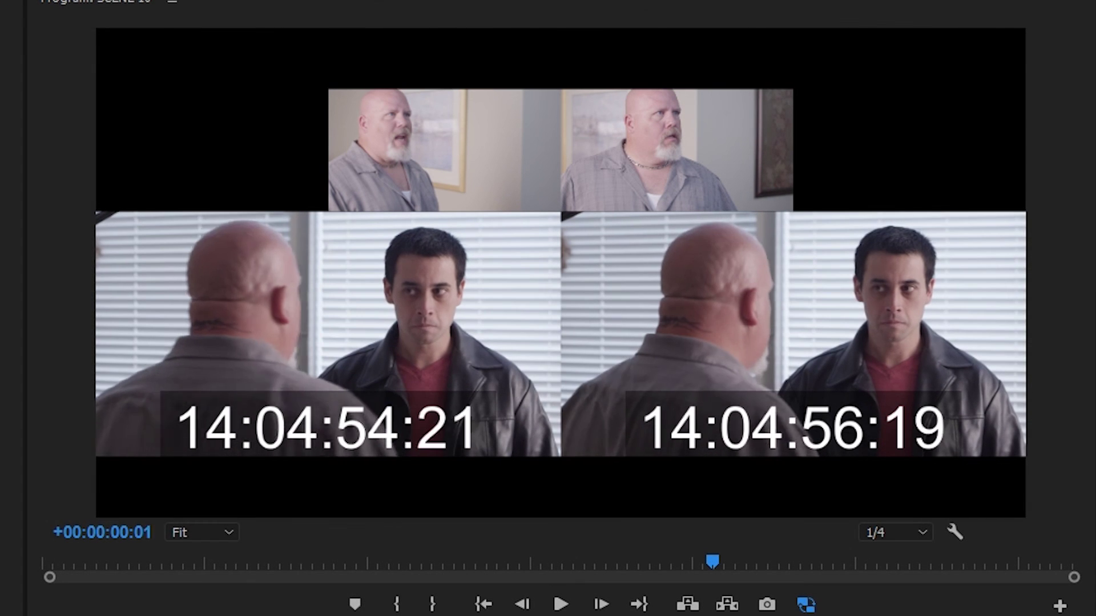
- Fine-tune the 10C T1 CAM A clip's slide edit by nudging it a few frames in both directions, and exit the edit
key("ctrl+shift+Left")
key("ctrl+Left")
key("ctrl+Right")
key("ctrl+Right")
key("ctrl+Right")
key("ctrl+Right")
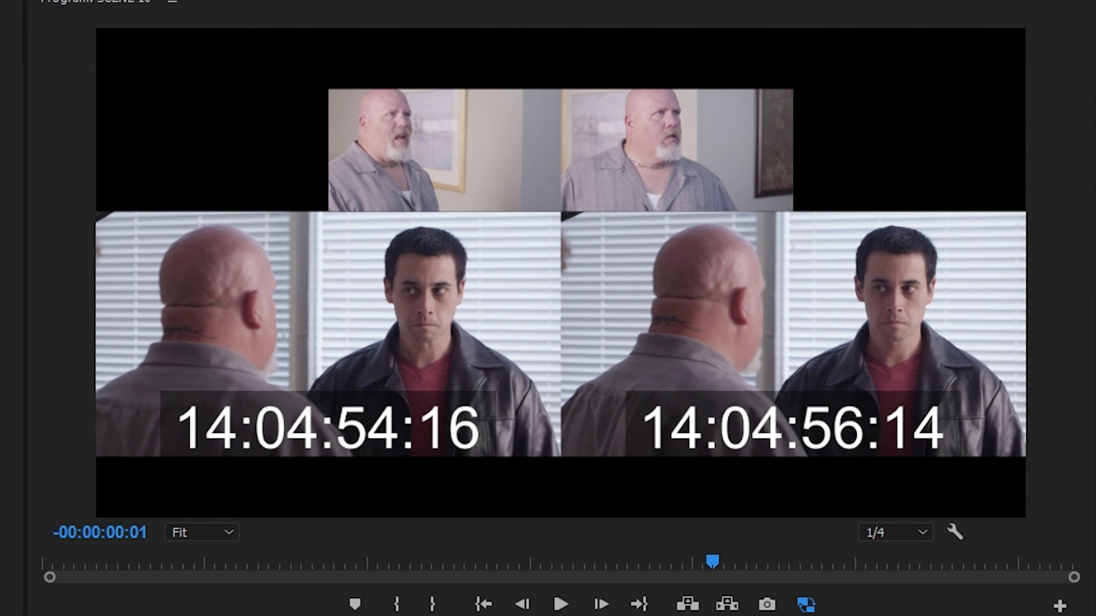
key("ctrl+shift+Right")
key("Escape")
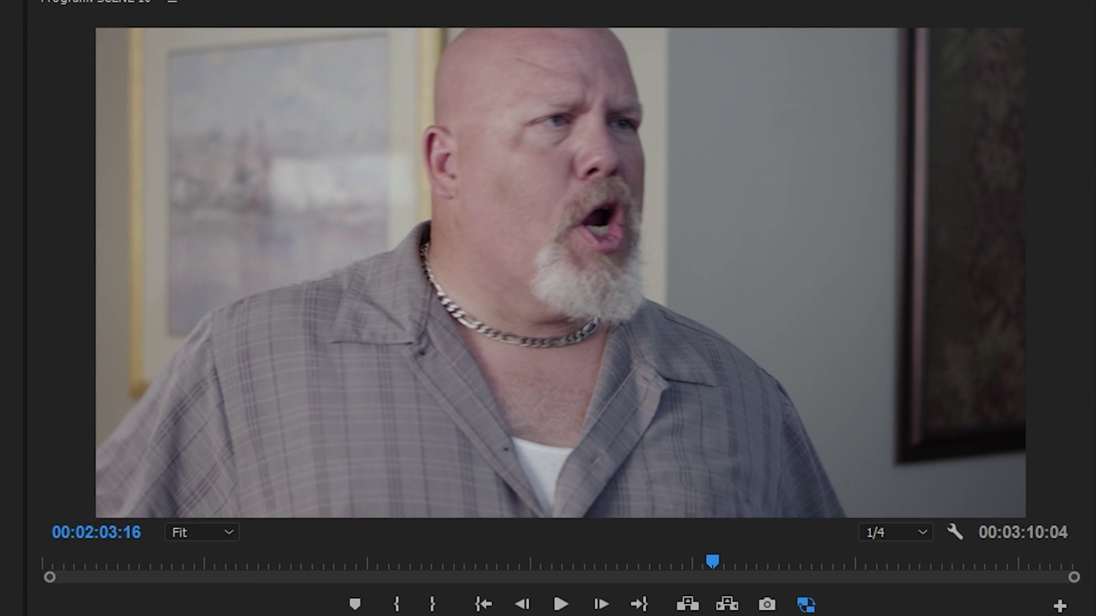